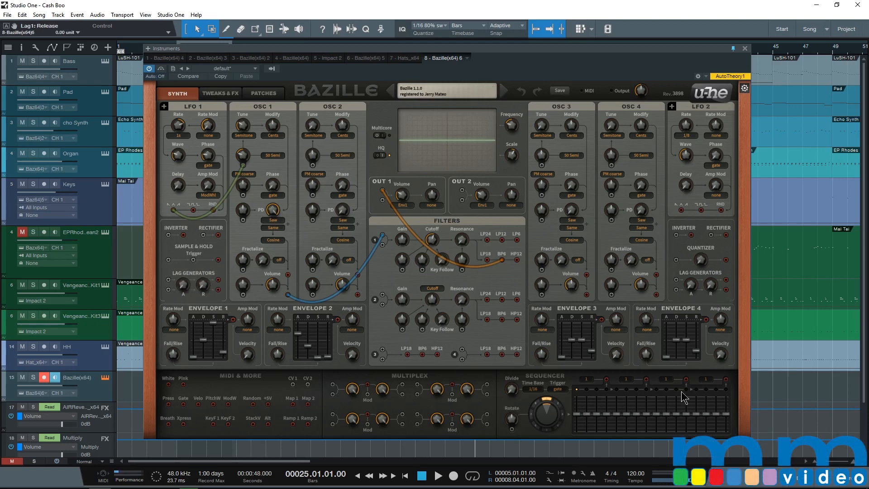
Keep the voice mode on poly and set the number of voices to 16
{"action": "left_click", "coordinate": [219, 96]}
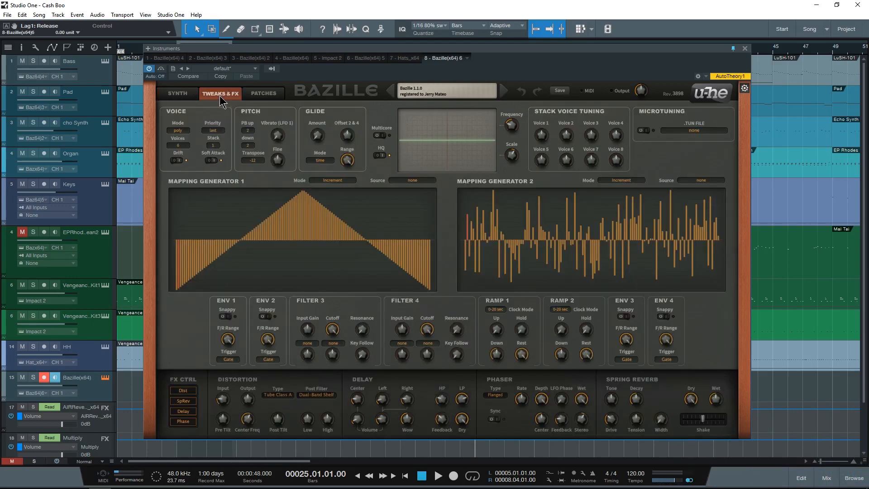
{"action": "left_click", "coordinate": [179, 131]}
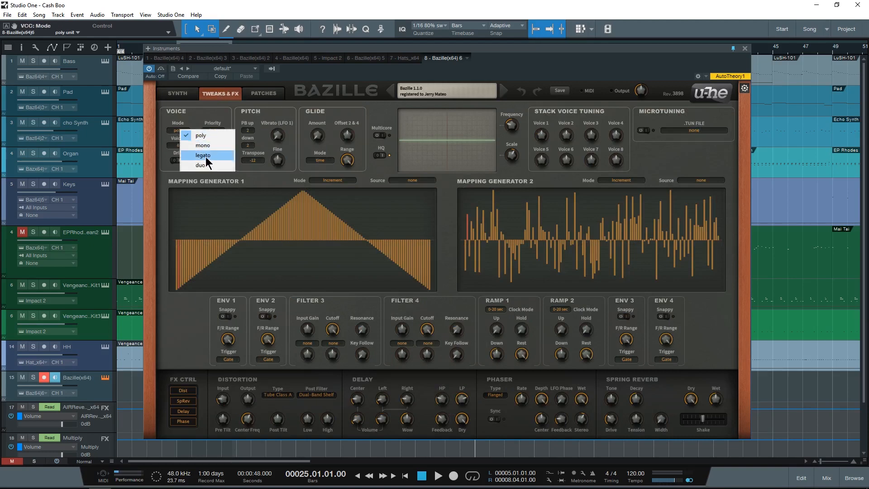
{"action": "left_click", "coordinate": [224, 137]}
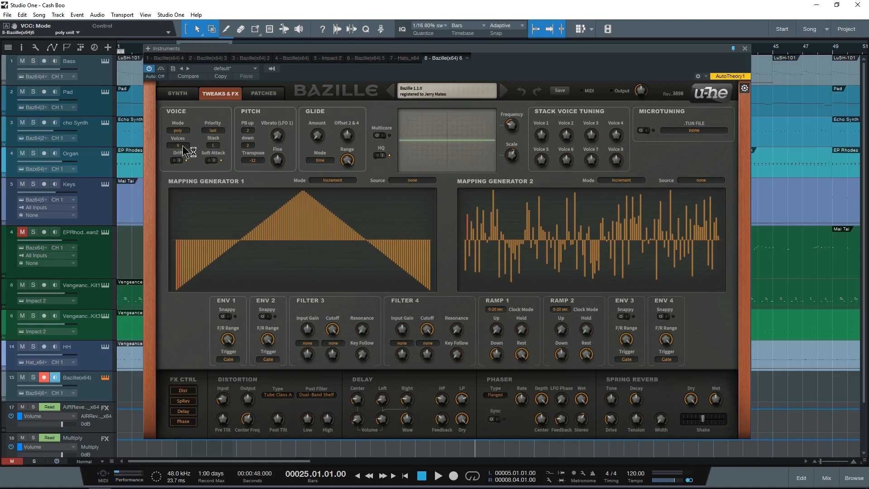
{"action": "scroll", "coordinate": [183, 146], "scroll_direction": "up", "scroll_amount": 2}
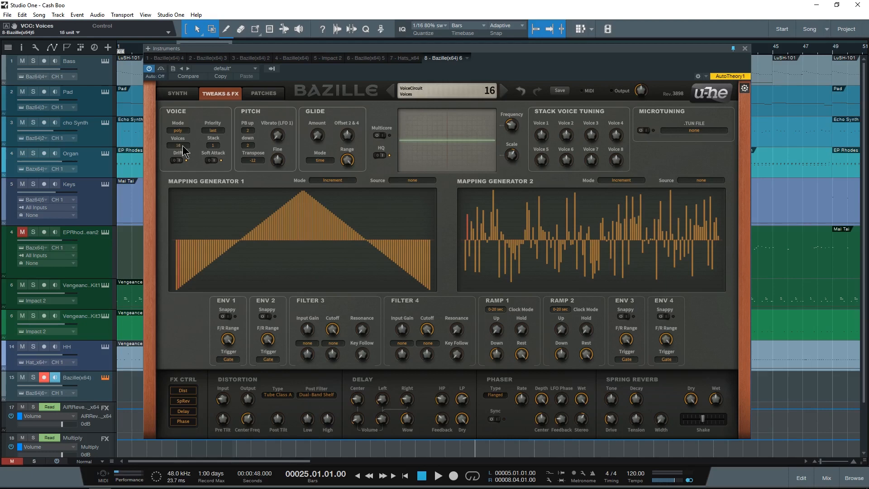
Try a voice stack of 8 and set the stack back to 1
{"action": "left_click", "coordinate": [213, 145]}
{"action": "left_click", "coordinate": [244, 225]}
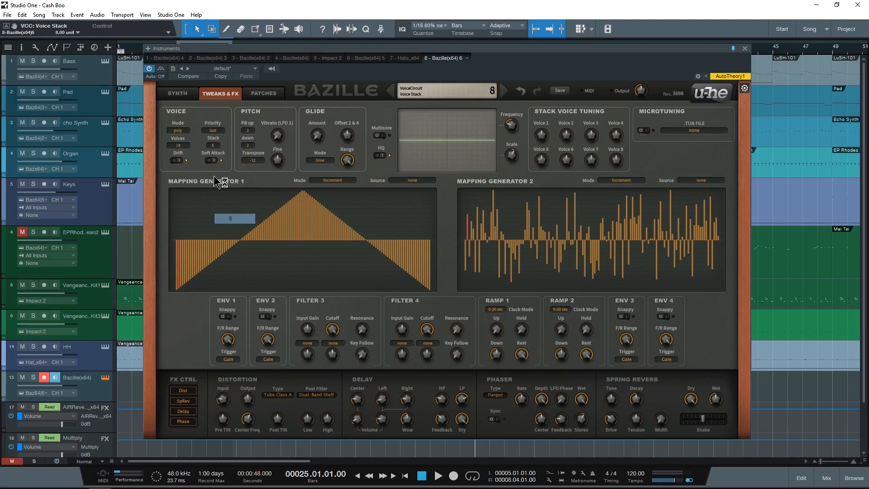
{"action": "left_click", "coordinate": [213, 146]}
{"action": "left_click", "coordinate": [231, 154]}
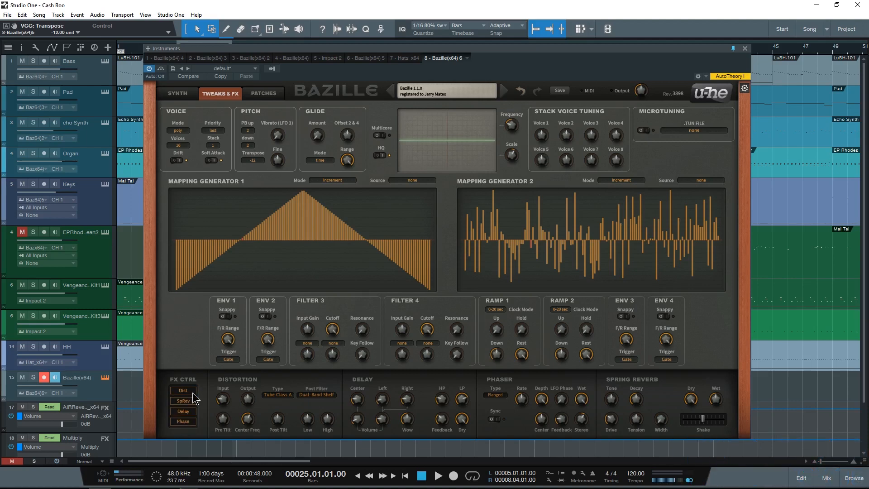
Load the patch "open the sub-folders (00 to 10)" from the patch browser
{"action": "left_click", "coordinate": [263, 93]}
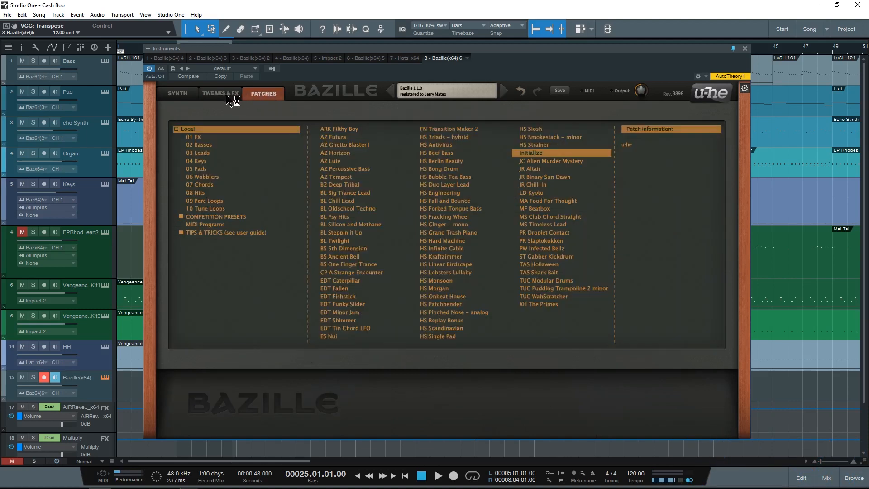
{"action": "left_click", "coordinate": [185, 98]}
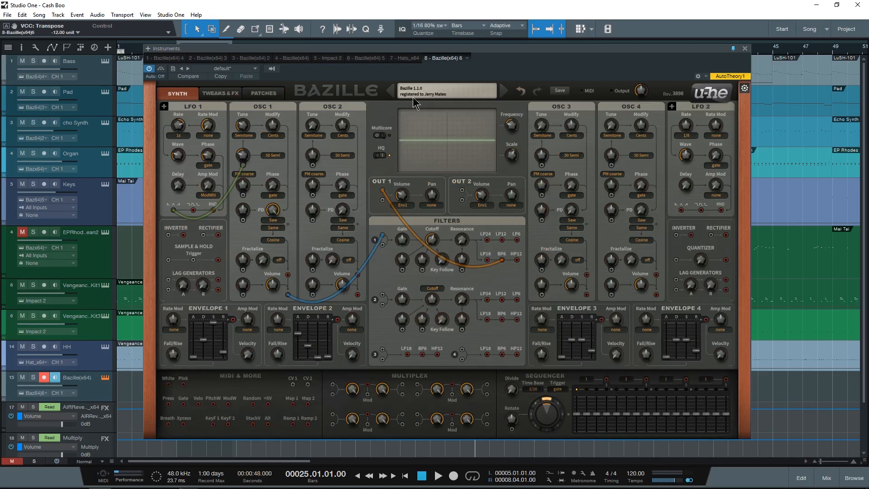
{"action": "left_click", "coordinate": [267, 95]}
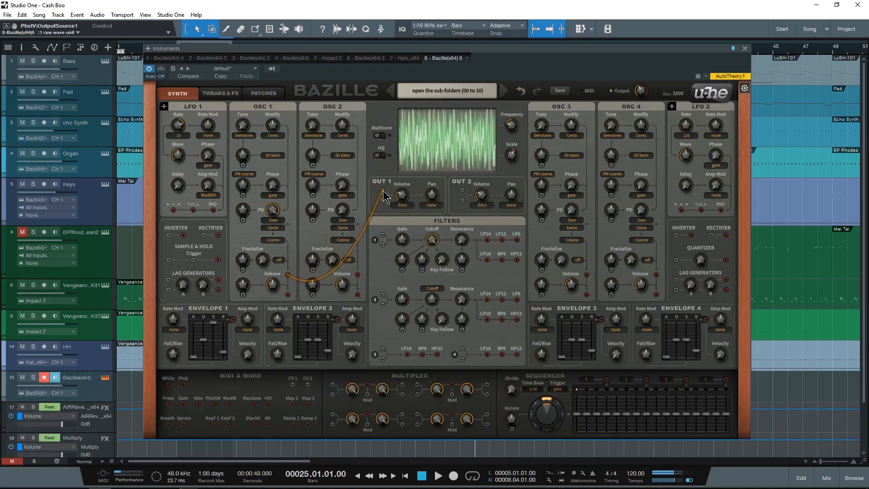
Unplug and repatch oscillator 1 into Out 1, and modulate its pitch from LFO 1's triangle output with a raised depth
{"action": "left_click_drag", "start_coordinate": [382, 190], "coordinate": [321, 232]}
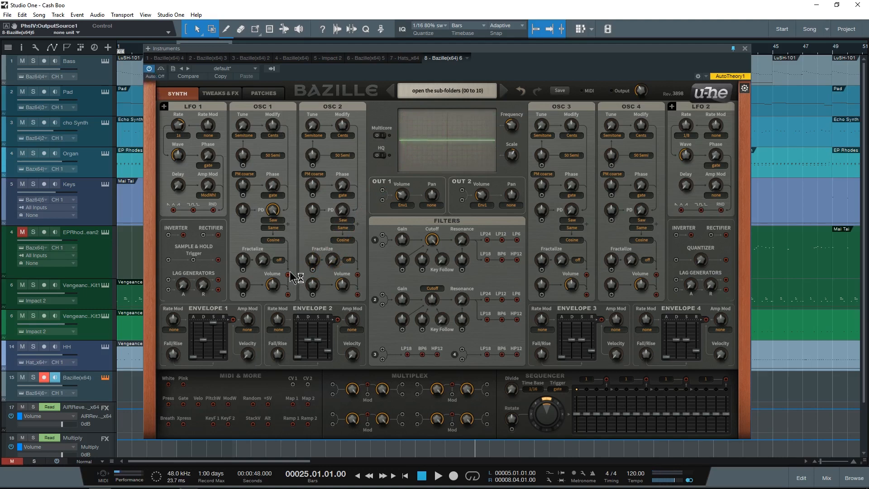
{"action": "left_click_drag", "start_coordinate": [288, 275], "coordinate": [383, 191]}
{"action": "left_click_drag", "start_coordinate": [244, 161], "coordinate": [246, 112]}
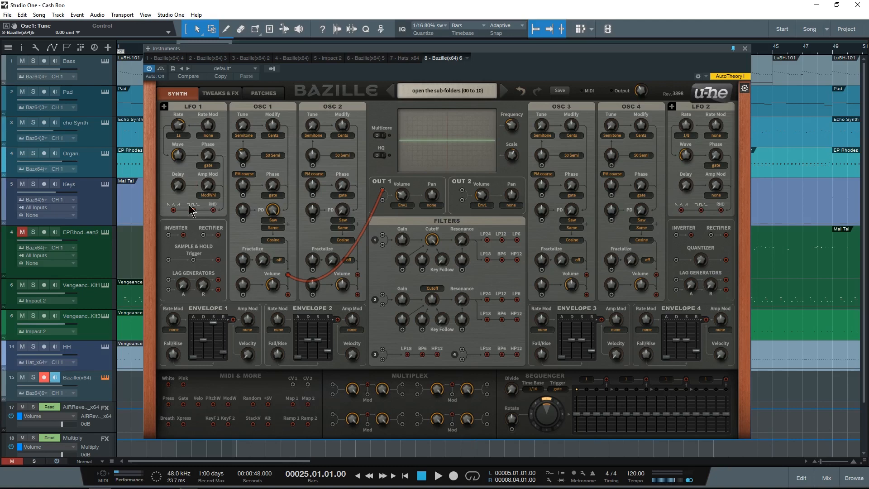
{"action": "left_click_drag", "start_coordinate": [173, 210], "coordinate": [249, 172]}
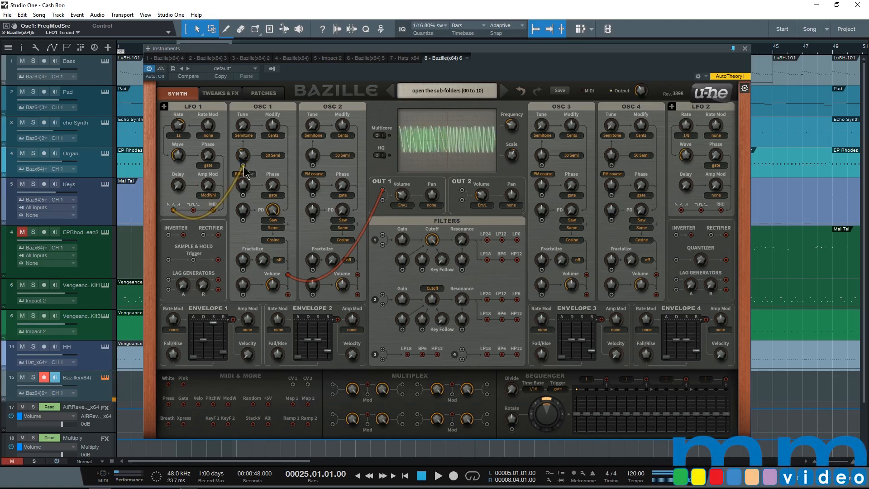
Adjust LFO 1's delay and wave, setting its phase to 2.50 and its amp modulation depth to 92.50
{"action": "left_click_drag", "start_coordinate": [179, 185], "coordinate": [217, 96]}
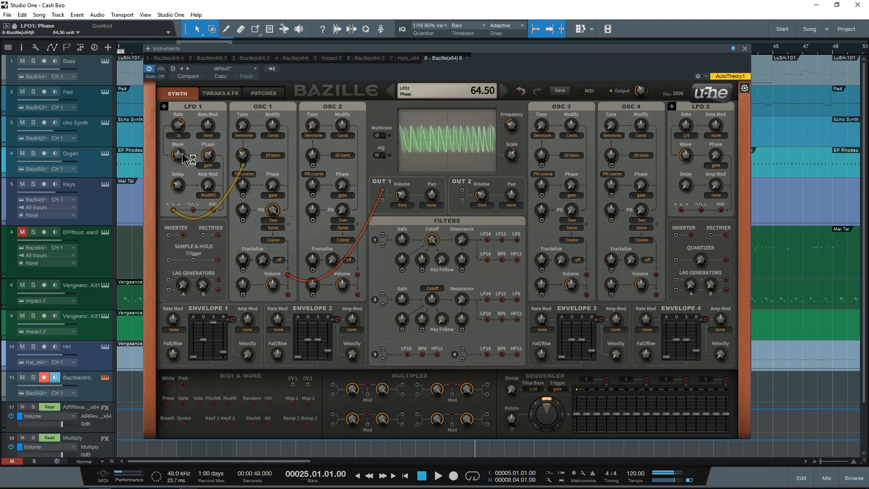
{"action": "left_click_drag", "start_coordinate": [182, 157], "coordinate": [215, 223]}
{"action": "left_click", "coordinate": [205, 129]}
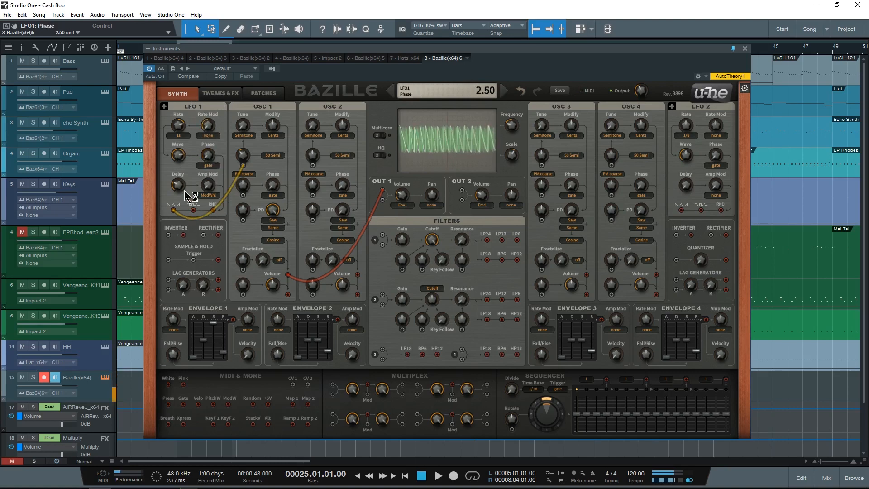
{"action": "left_click_drag", "start_coordinate": [204, 190], "coordinate": [210, 93]}
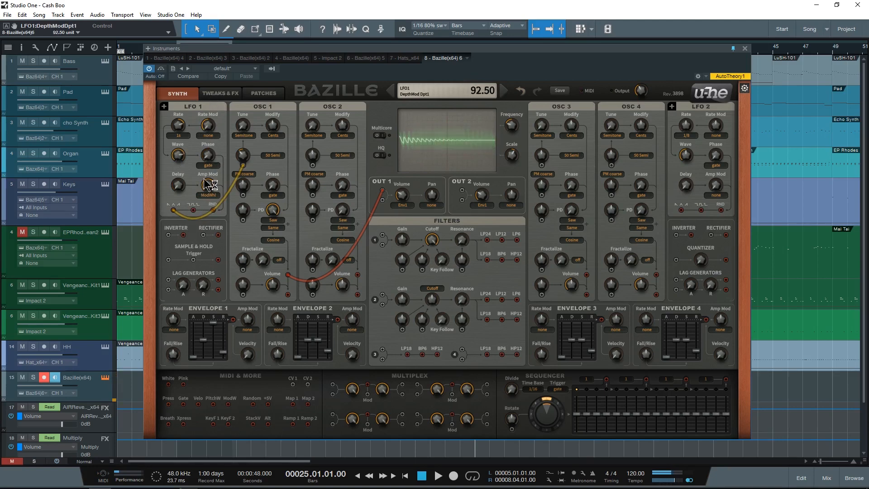
Remove the LFO cable from oscillator 1's pitch modulation, reset its depth to 0.00 and try envelope 2 as the source
{"action": "left_click", "coordinate": [243, 155]}
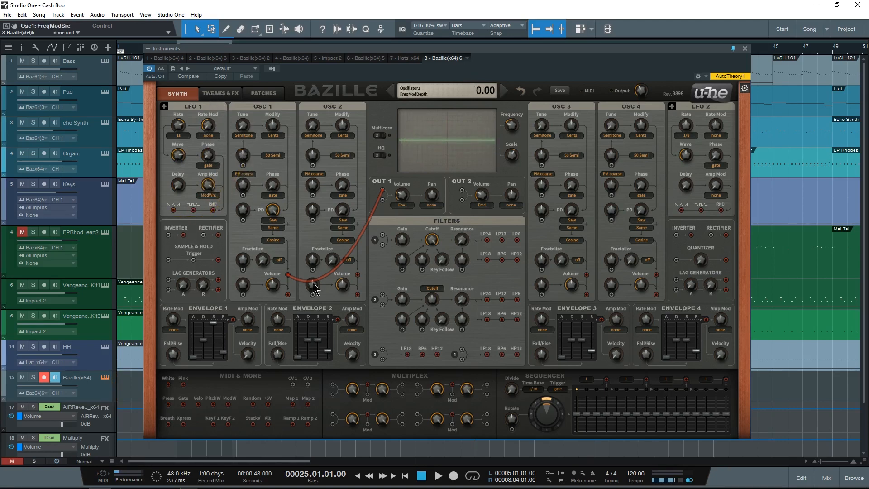
{"action": "left_click_drag", "start_coordinate": [335, 321], "coordinate": [245, 172]}
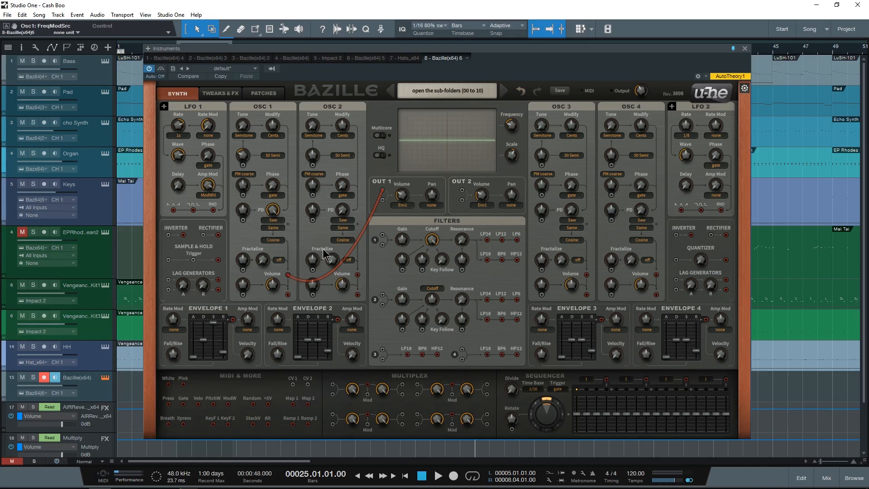
Route oscillator 1 through filter 1's BP6 output into Out 1, modulating the cutoff from envelope 2 with an attack of 14.00
{"action": "left_click_drag", "start_coordinate": [383, 190], "coordinate": [383, 237]}
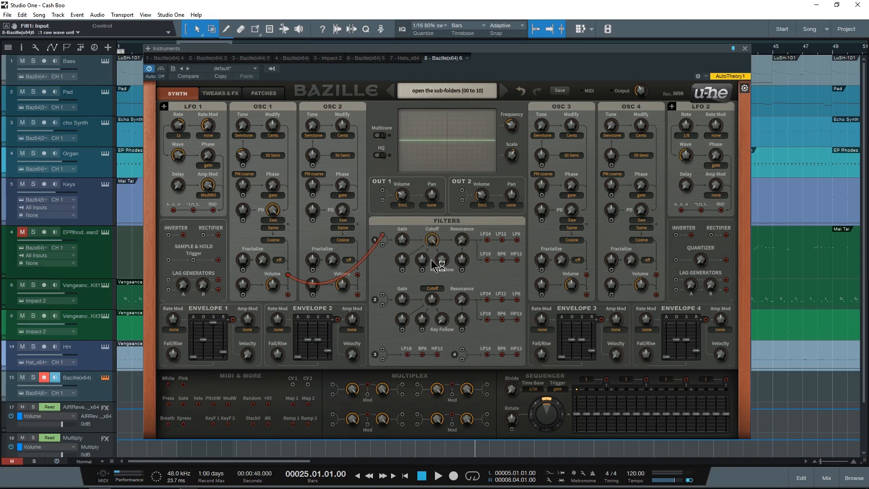
{"action": "left_click_drag", "start_coordinate": [403, 269], "coordinate": [338, 319]}
{"action": "left_click_drag", "start_coordinate": [298, 357], "coordinate": [299, 351]}
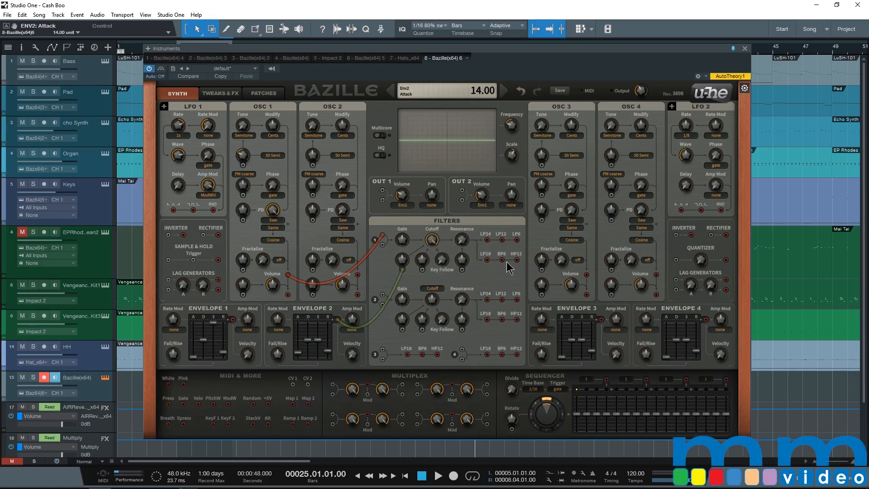
{"action": "left_click_drag", "start_coordinate": [501, 260], "coordinate": [382, 190]}
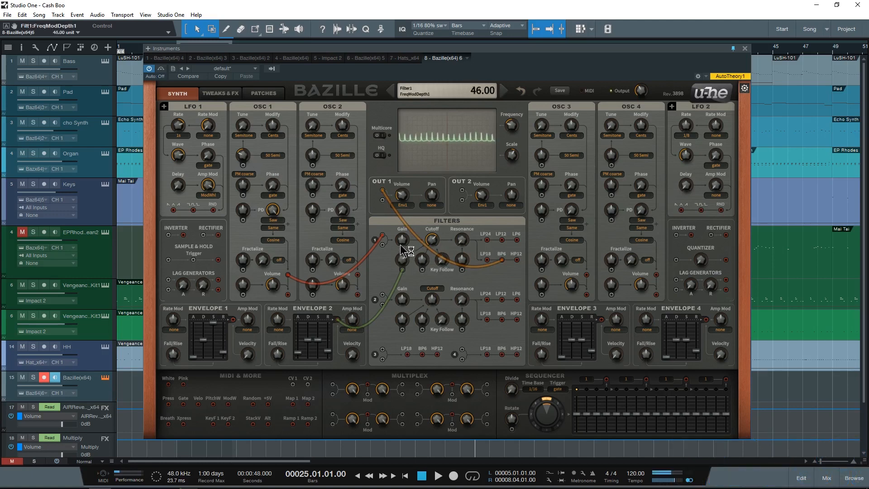
Adjust the envelope depth on filter 1's cutoff and reshape envelope 2, trying an attack of 100.00 and setting it to 5.00
{"action": "left_click_drag", "start_coordinate": [401, 246], "coordinate": [408, 268]}
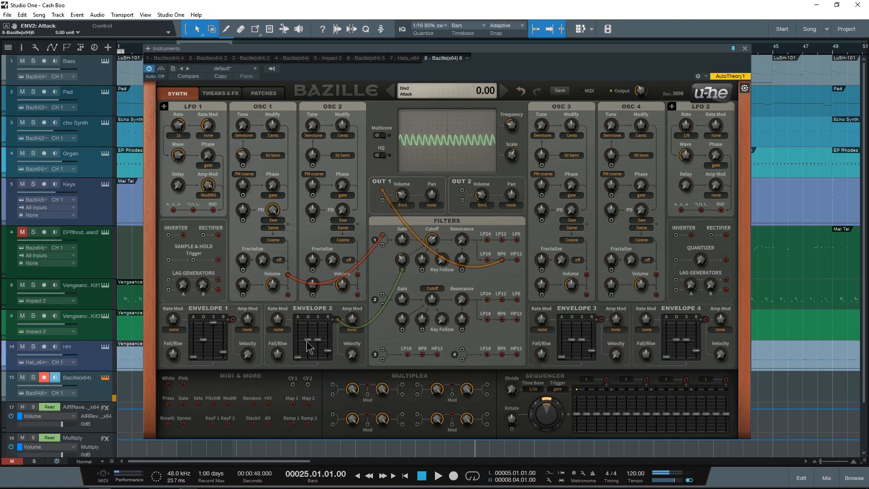
{"action": "mouse_move", "coordinate": [307, 340]}
{"action": "left_mouse_down"}
{"action": "mouse_move", "coordinate": [309, 349]}
{"action": "mouse_move", "coordinate": [328, 347]}
{"action": "mouse_move", "coordinate": [300, 352]}
{"action": "mouse_move", "coordinate": [302, 326]}
{"action": "left_mouse_up"}
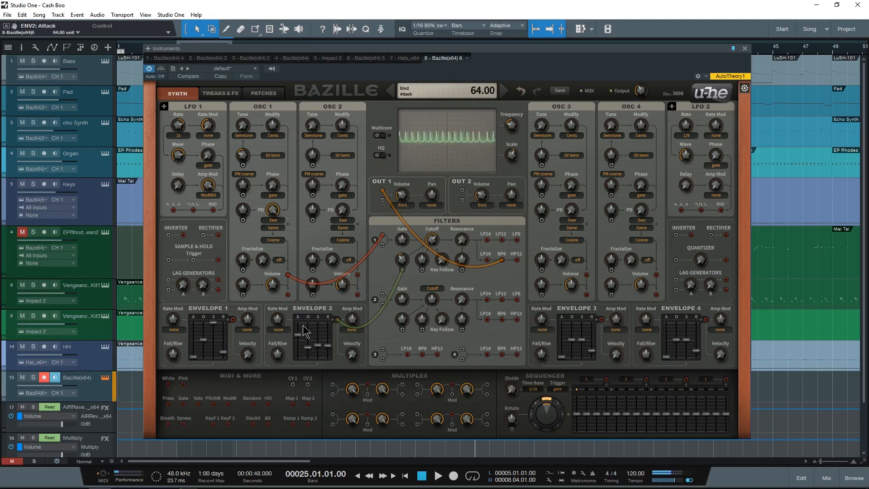
{"action": "left_click_drag", "start_coordinate": [300, 337], "coordinate": [308, 309]}
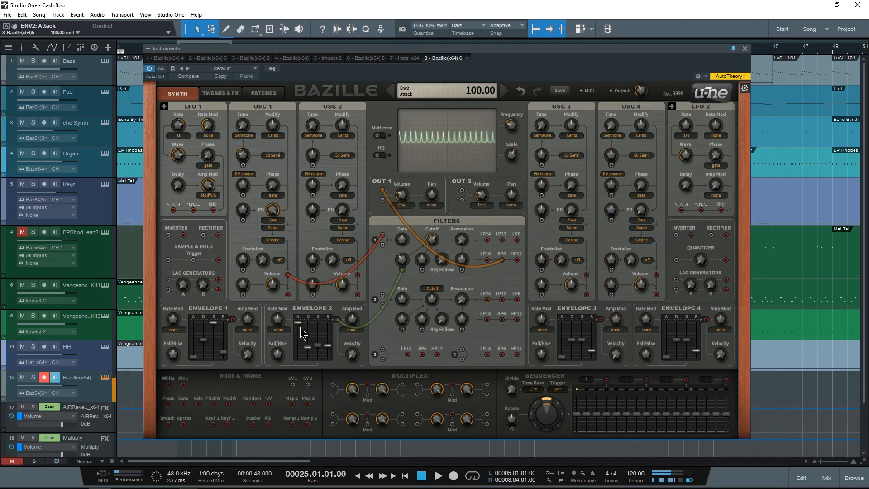
{"action": "left_click_drag", "start_coordinate": [300, 338], "coordinate": [308, 385]}
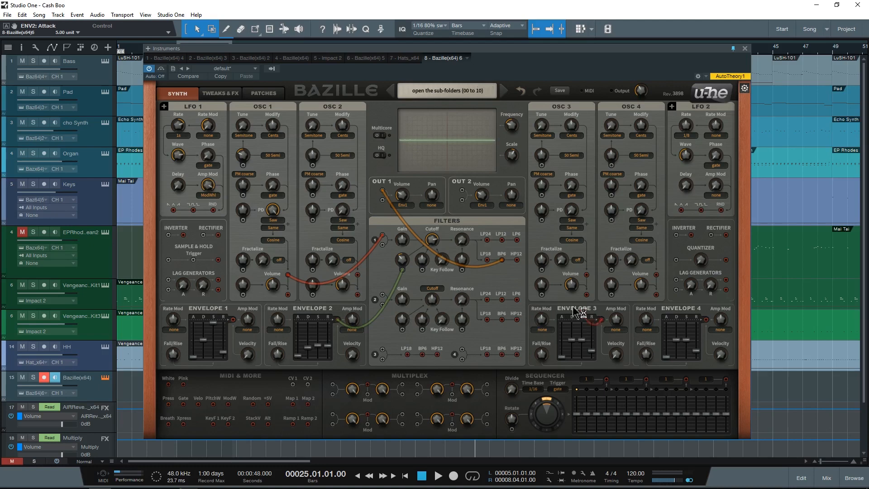
Patch envelope 3, with its release at 15.00, into oscillator 1's pitch modulation at a depth of 16.00
{"action": "left_click_drag", "start_coordinate": [581, 312], "coordinate": [243, 170]}
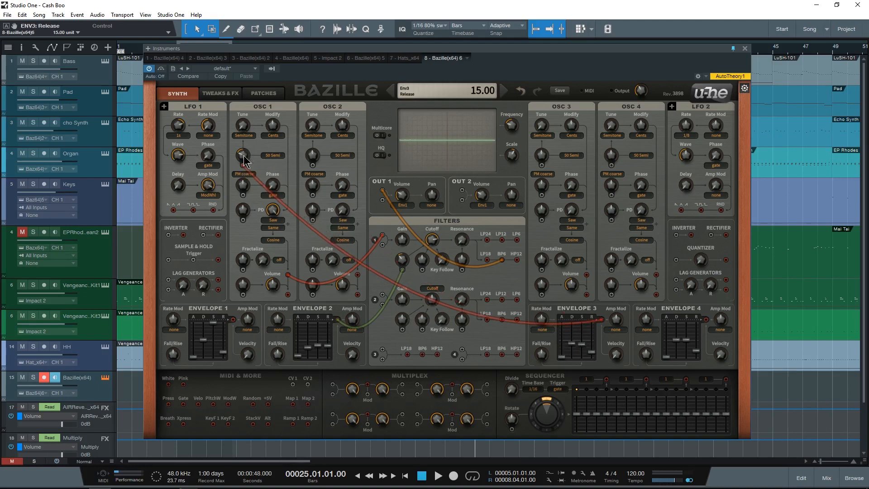
{"action": "left_click_drag", "start_coordinate": [244, 160], "coordinate": [239, 132]}
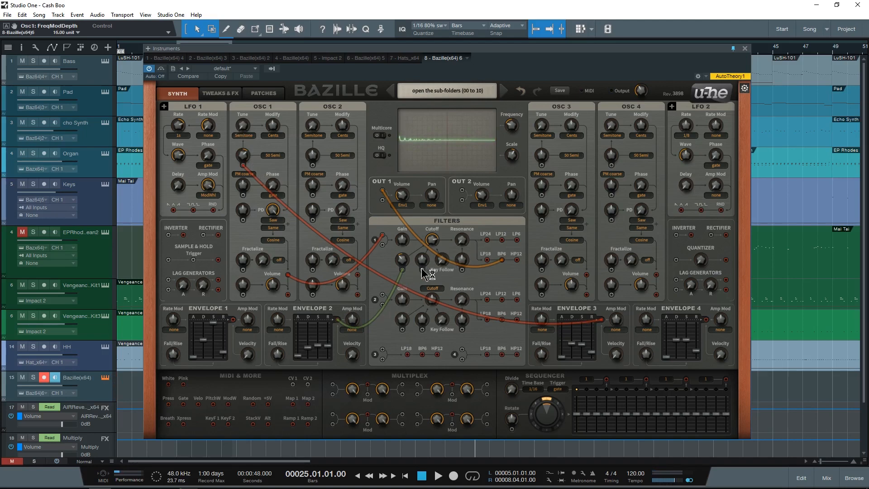
Patch LFO 1's square output into filter 1's second cutoff modulation at about 75 depth, and pink noise into its resonance modulation
{"action": "left_click_drag", "start_coordinate": [423, 271], "coordinate": [194, 210]}
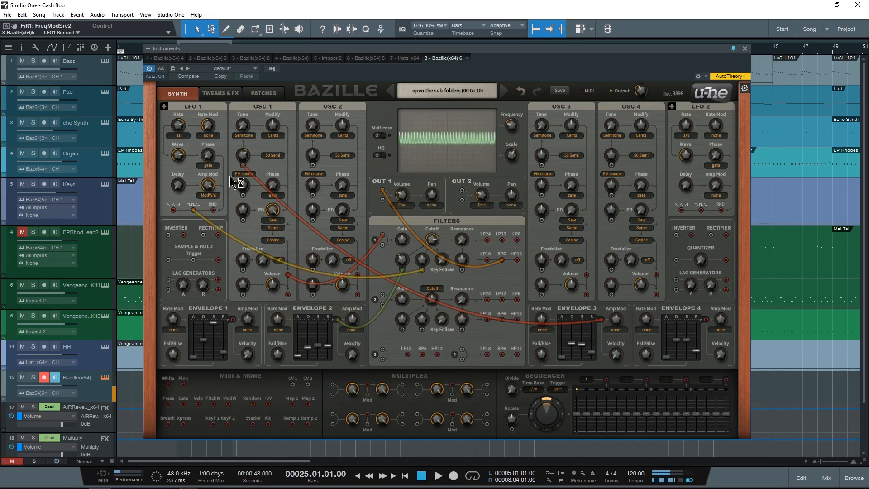
{"action": "left_click_drag", "start_coordinate": [436, 237], "coordinate": [416, 270]}
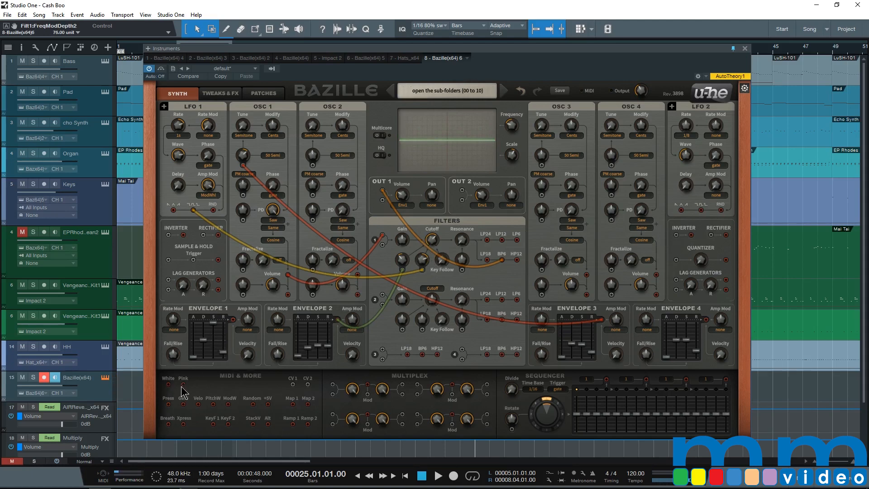
{"action": "left_click_drag", "start_coordinate": [182, 385], "coordinate": [464, 254]}
Set the voice stack to 4
{"action": "left_click", "coordinate": [220, 93]}
{"action": "left_click_drag", "start_coordinate": [215, 150], "coordinate": [212, 148]}
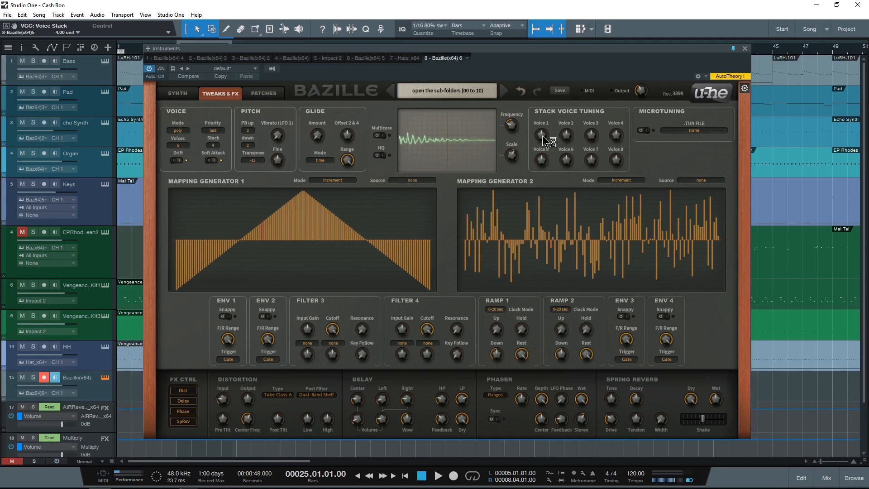
{"action": "mouse_move", "coordinate": [572, 143]}
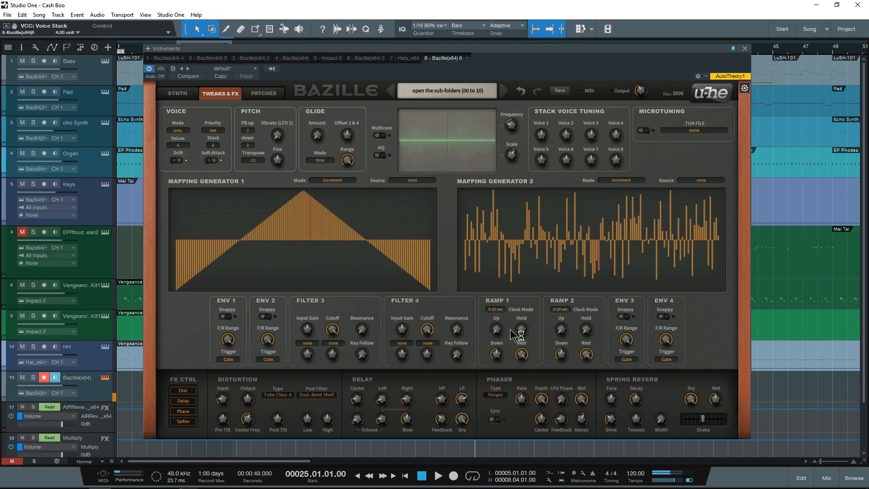
Enable distortion, phaser and spring reverb, and set the distortion to input 4.00, type Tube Class AB and post filter Guitar Cab 4x12
{"action": "left_click", "coordinate": [185, 393]}
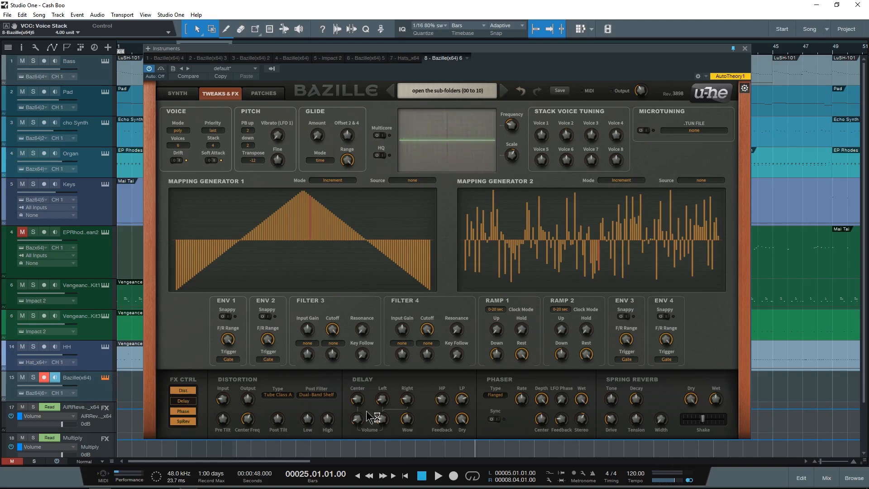
{"action": "left_click_drag", "start_coordinate": [224, 403], "coordinate": [225, 391]}
{"action": "left_click", "coordinate": [276, 396]}
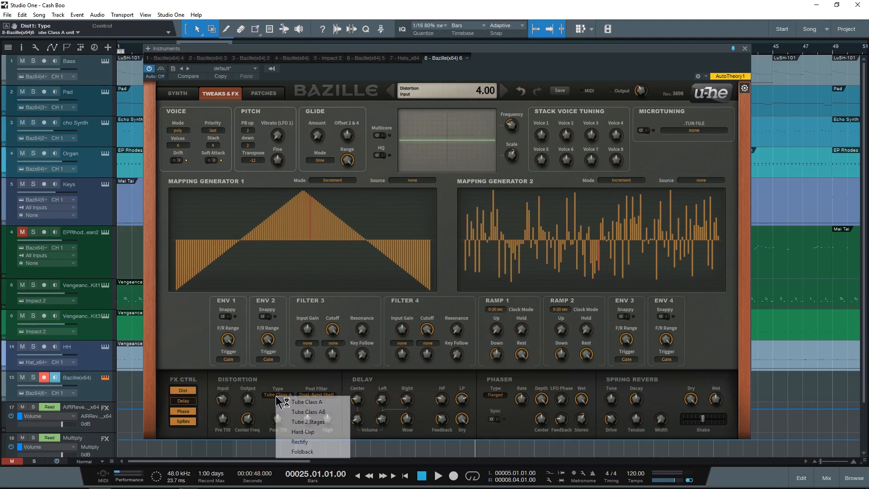
{"action": "left_click", "coordinate": [287, 411]}
{"action": "left_click", "coordinate": [325, 396]}
{"action": "left_click", "coordinate": [358, 412]}
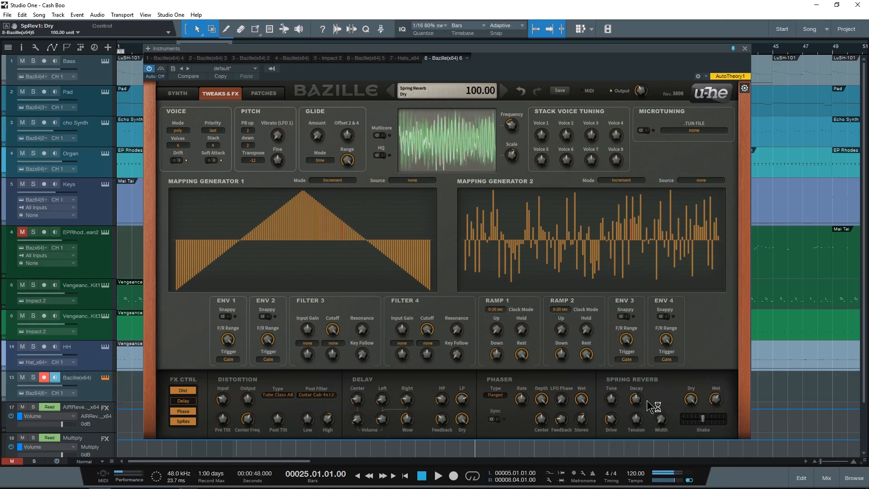
Set the spring reverb tone to 15.40 and the phaser type to Stoned
{"action": "left_click_drag", "start_coordinate": [615, 400], "coordinate": [614, 395]}
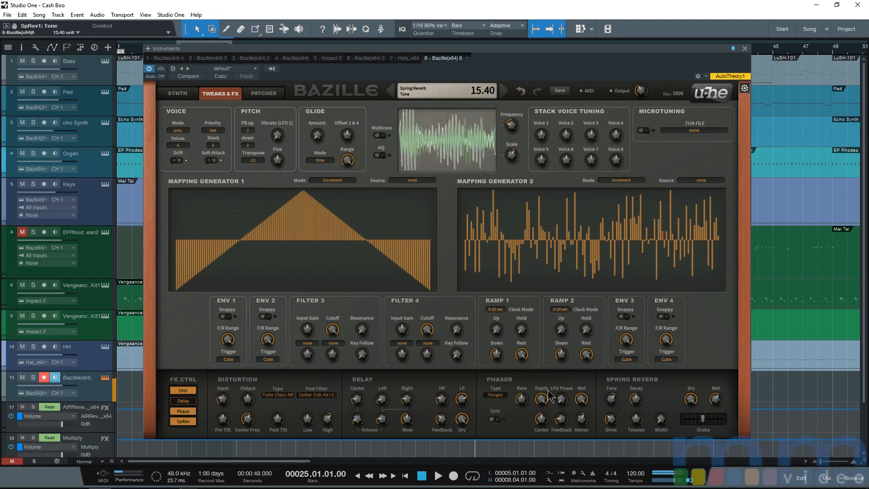
{"action": "left_click", "coordinate": [505, 400]}
{"action": "left_click", "coordinate": [516, 414]}
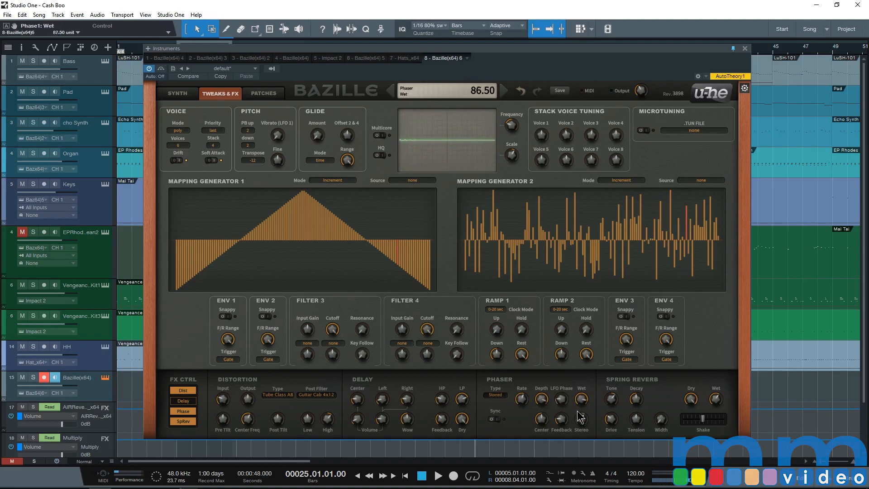
Set the phaser wet level to 100, return to the synth page and close the instrument window
{"action": "left_click_drag", "start_coordinate": [581, 403], "coordinate": [563, 329]}
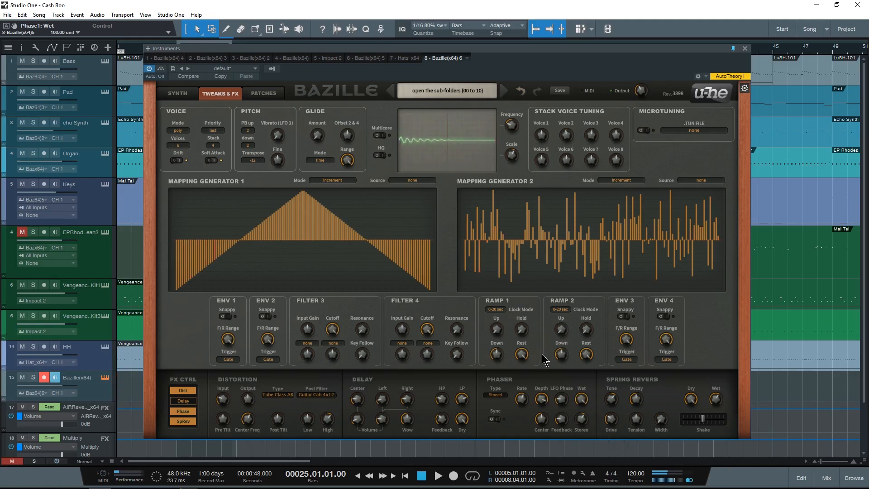
{"action": "left_click", "coordinate": [177, 93]}
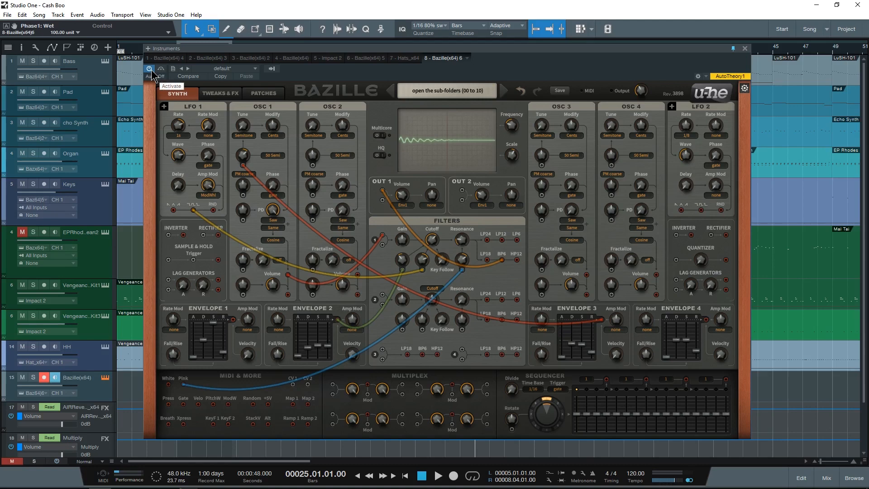
{"action": "left_click", "coordinate": [744, 49]}
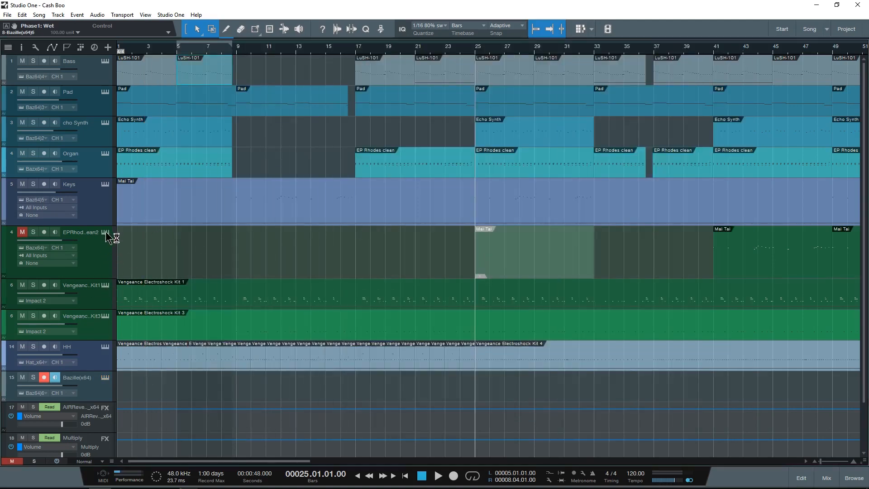
Open the Bass track's Bazille, play the song from its start and pin the instrument window
{"action": "key", "text": "Home"}
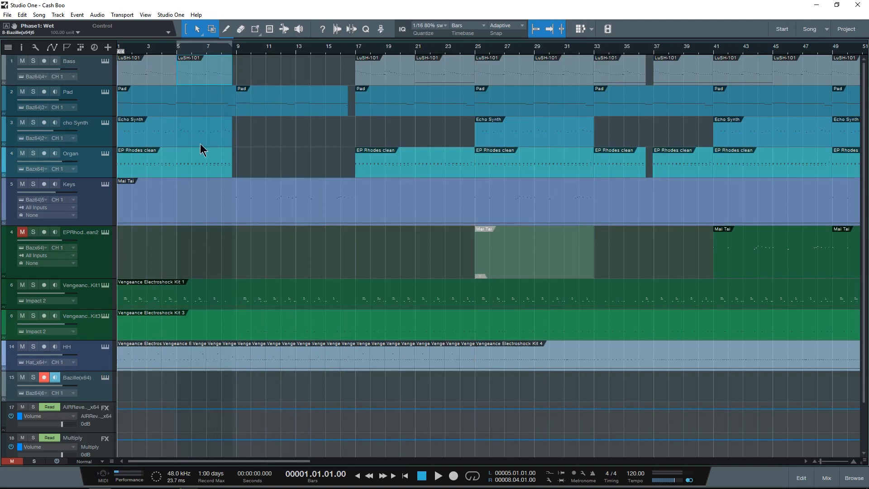
{"action": "left_click", "coordinate": [106, 62]}
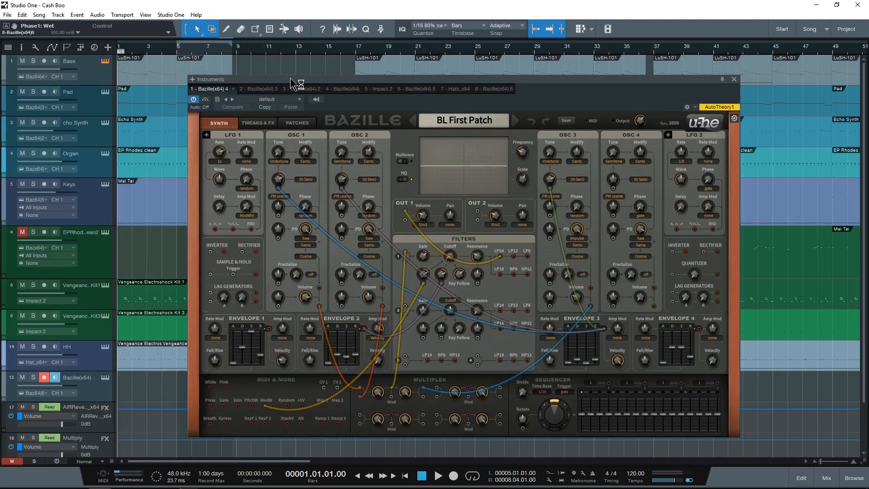
{"action": "left_click_drag", "start_coordinate": [291, 80], "coordinate": [283, 61]}
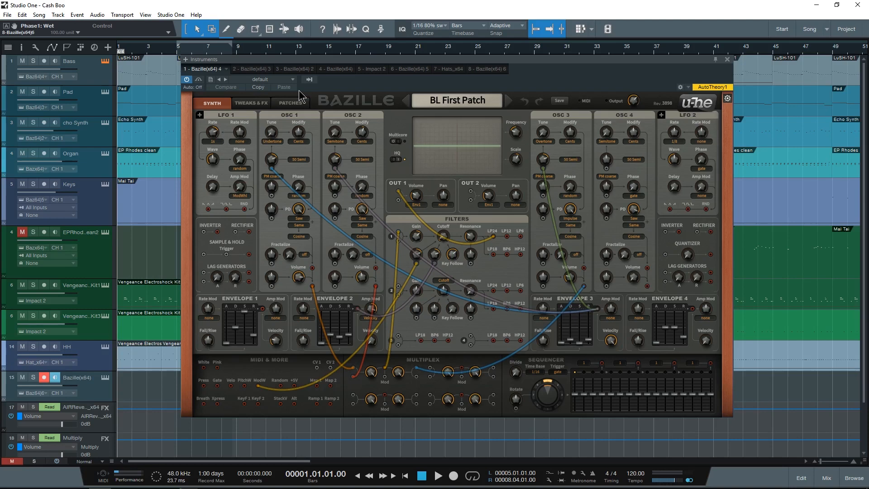
{"action": "key", "text": "space"}
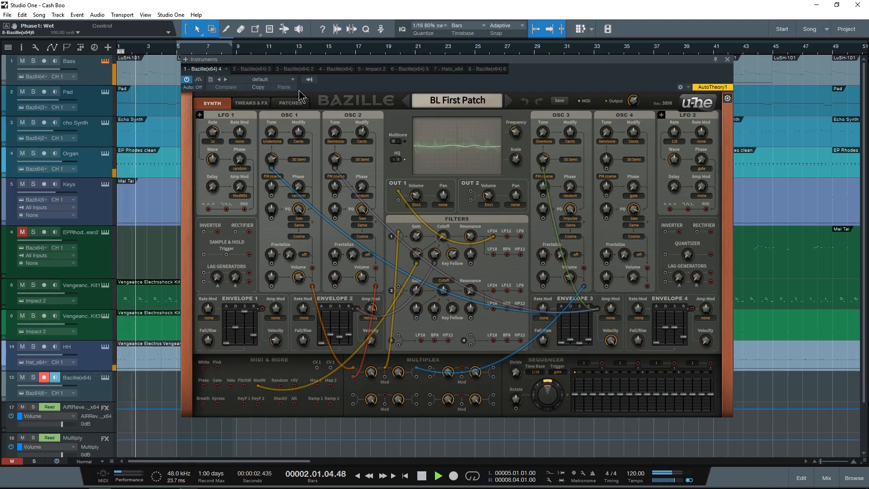
{"action": "left_click", "coordinate": [715, 60]}
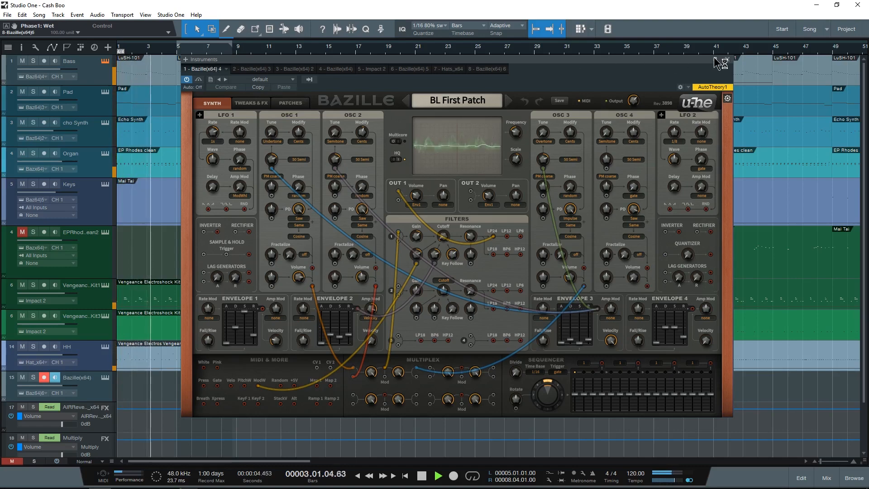
Open and pin the Pad track's Bazille window, and scale the Bass track's Bazille interface to 80% (976 x 576)
{"action": "left_click", "coordinate": [104, 93]}
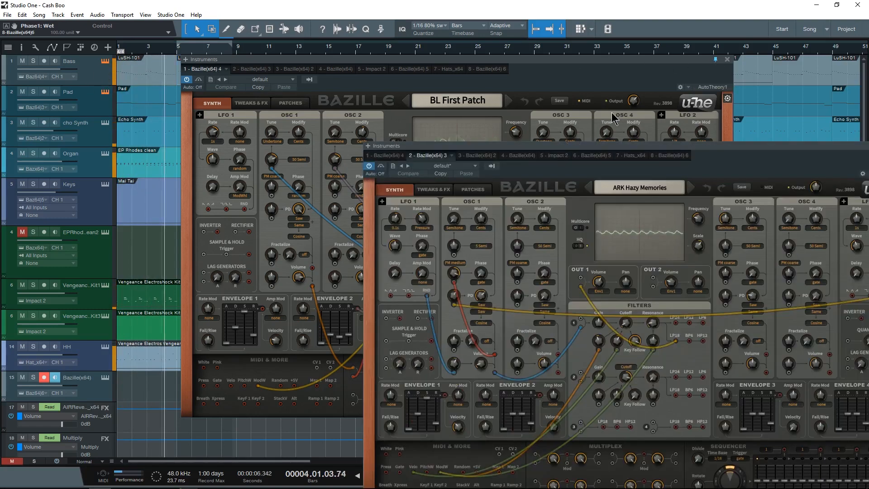
{"action": "left_click_drag", "start_coordinate": [609, 153], "coordinate": [370, 107]}
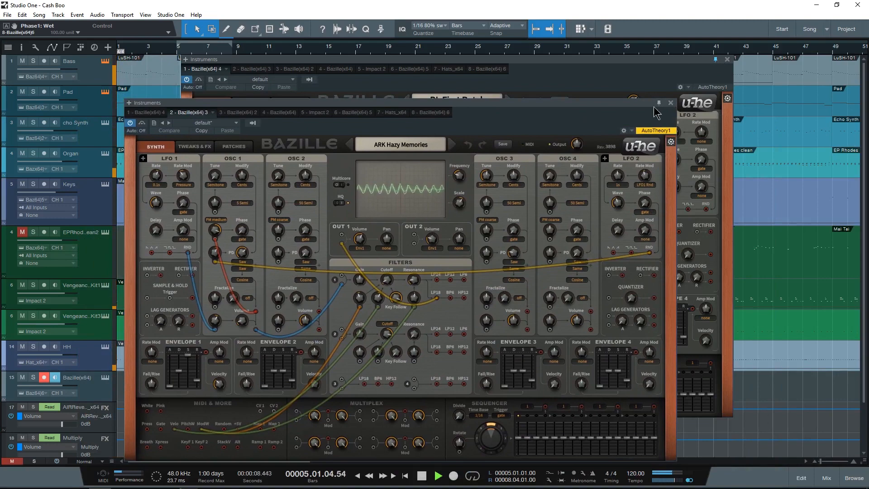
{"action": "left_click", "coordinate": [616, 84]}
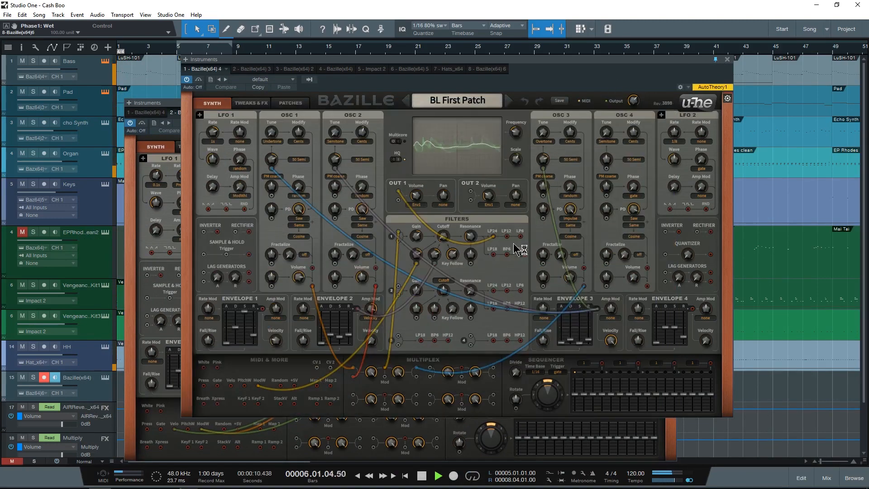
{"action": "right_click", "coordinate": [538, 238]}
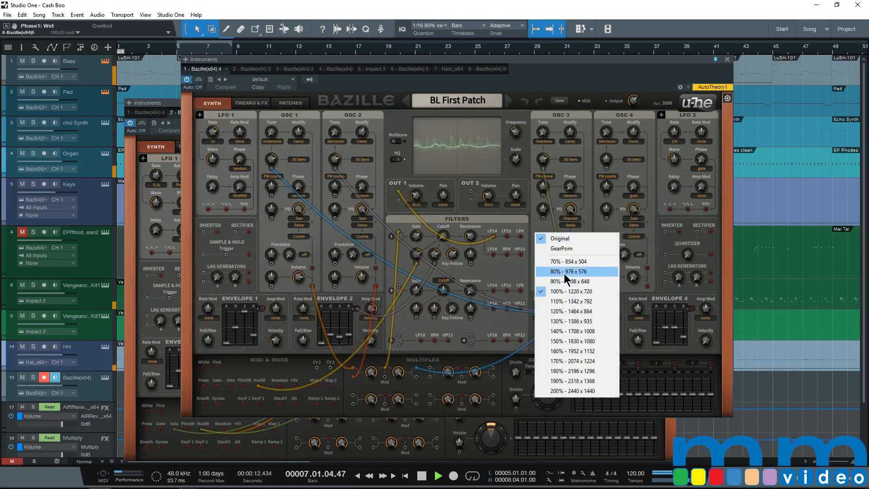
{"action": "left_click", "coordinate": [564, 273]}
Scale the Pad track's Bazille interface to 80% and move its window clear of most of the Bass one
{"action": "right_click", "coordinate": [456, 368]}
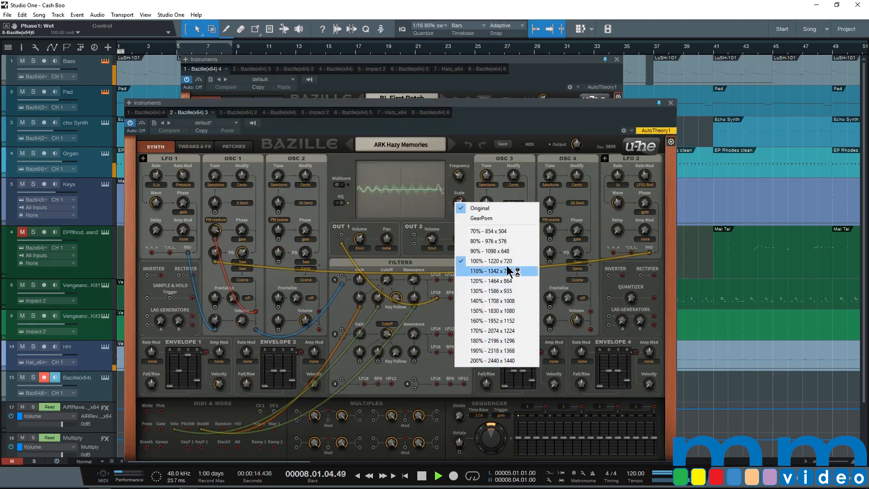
{"action": "left_click", "coordinate": [493, 248]}
{"action": "left_click_drag", "start_coordinate": [482, 125], "coordinate": [748, 211]}
Open the Echo Synth track's Bazille, scale its interface to 80% and place it beside the Pad window
{"action": "left_click", "coordinate": [105, 123]}
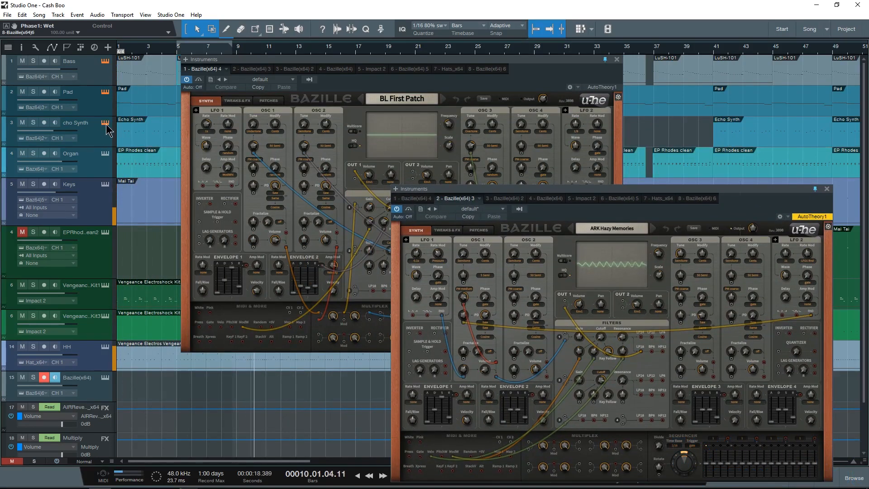
{"action": "right_click", "coordinate": [410, 294]}
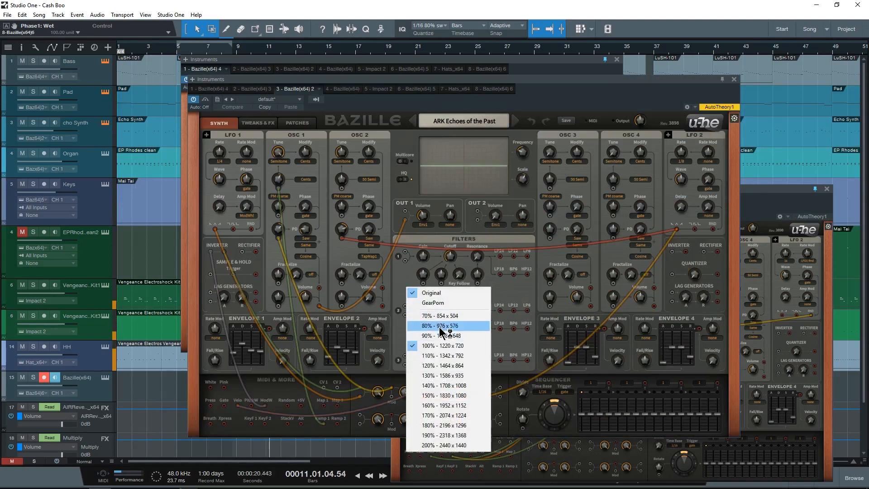
{"action": "left_click", "coordinate": [441, 326]}
{"action": "left_click_drag", "start_coordinate": [416, 84], "coordinate": [315, 210]}
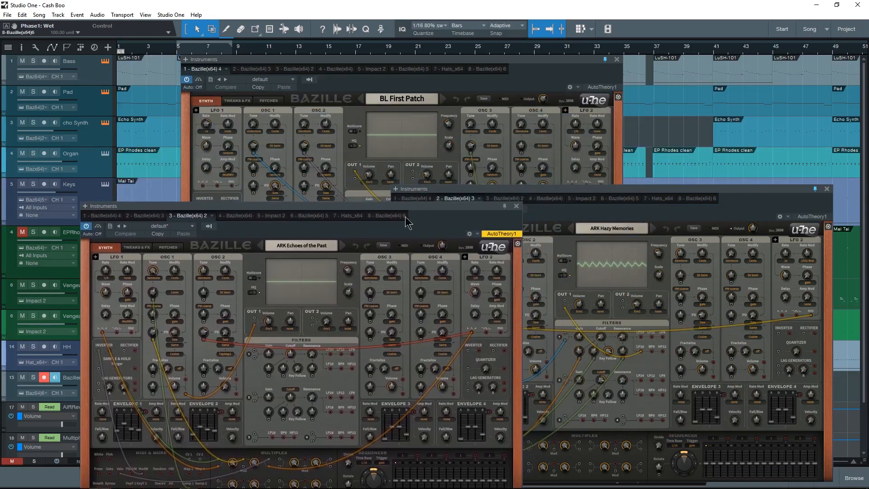
Open the Keys track's Bazille, scale its interface to 80% and move its window aside
{"action": "left_click", "coordinate": [107, 186]}
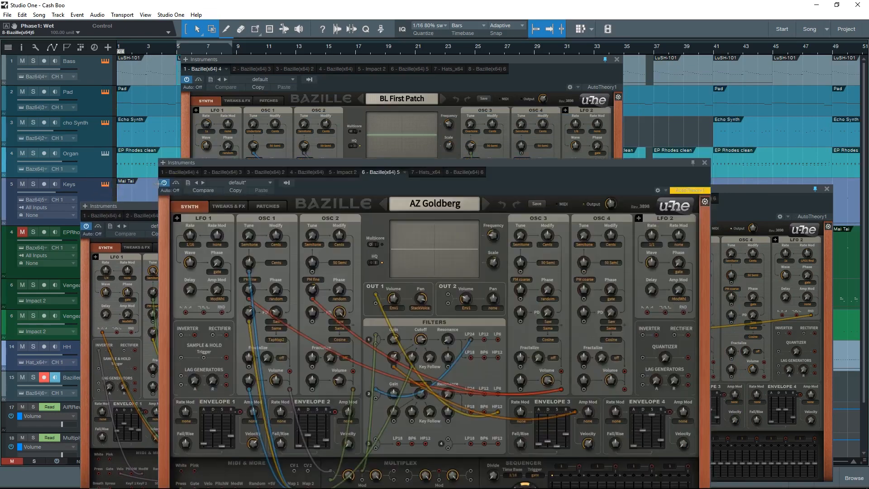
{"action": "right_click", "coordinate": [501, 277]}
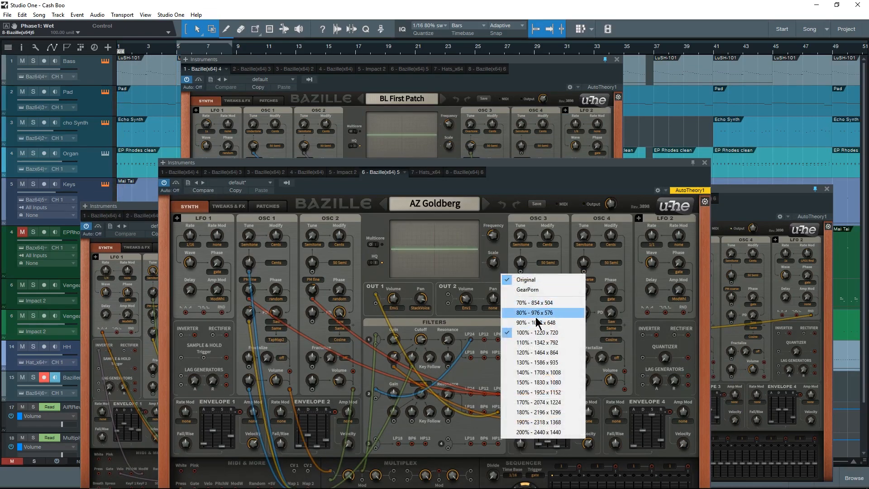
{"action": "left_click", "coordinate": [536, 314]}
{"action": "left_click_drag", "start_coordinate": [360, 163], "coordinate": [268, 157]}
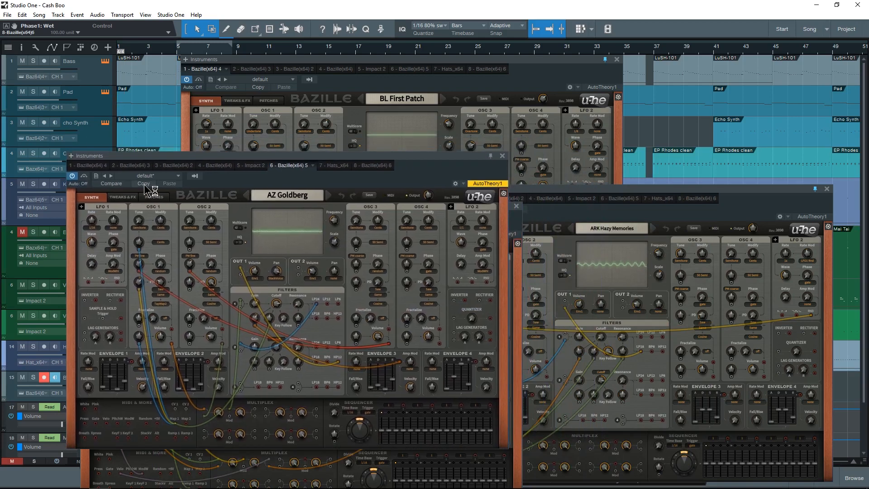
Set the AZ Goldberg patch's spring reverb wet to about 71.5 and drive to -1.00, and return to the synth page
{"action": "left_click", "coordinate": [123, 197]}
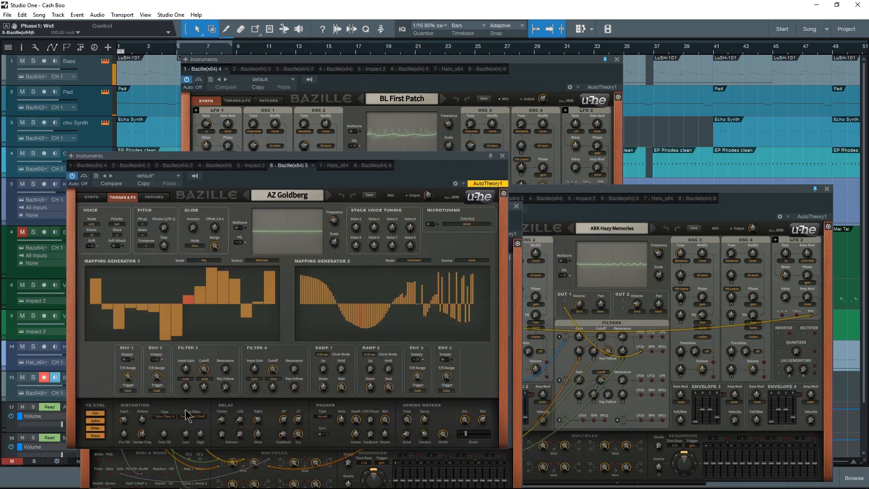
{"action": "left_click_drag", "start_coordinate": [483, 419], "coordinate": [485, 420]}
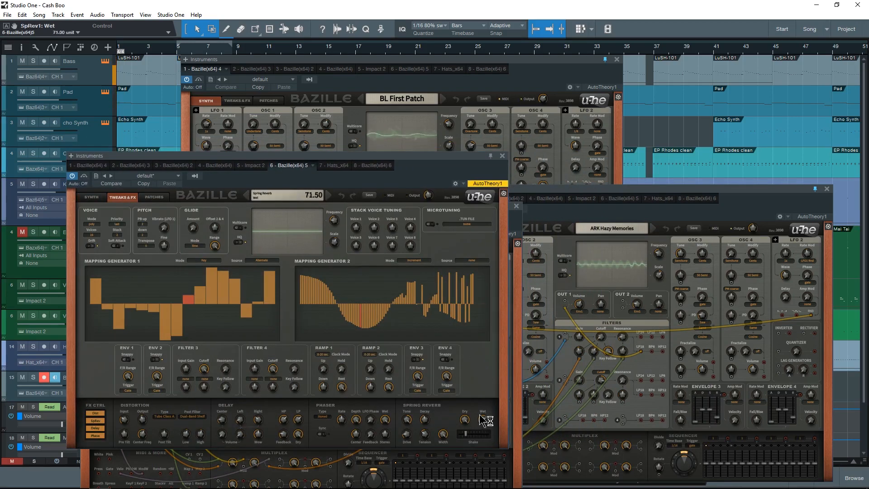
{"action": "mouse_move", "coordinate": [408, 420]}
{"action": "left_mouse_down"}
{"action": "mouse_move", "coordinate": [411, 446]}
{"action": "mouse_move", "coordinate": [409, 422]}
{"action": "left_mouse_up"}
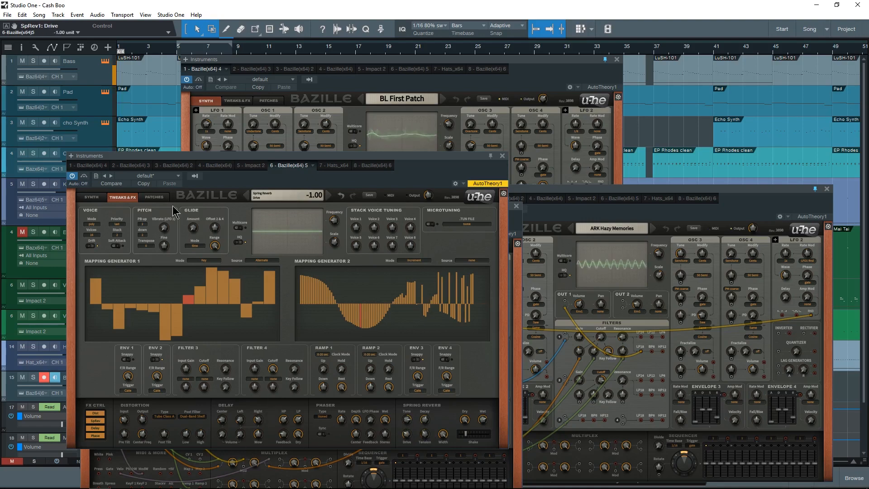
{"action": "left_click", "coordinate": [91, 197]}
Rearrange the AZ Goldberg and ARK Echoes of the Past windows side by side
{"action": "left_click_drag", "start_coordinate": [259, 165], "coordinate": [202, 253]}
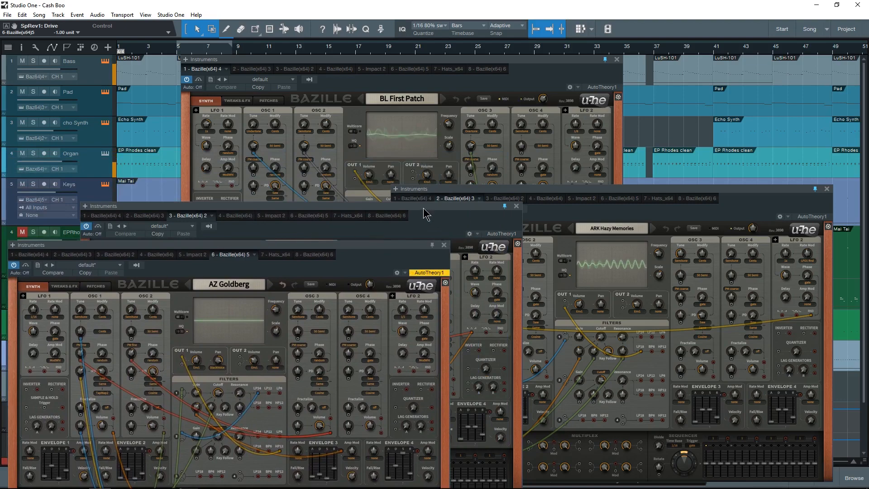
{"action": "left_click_drag", "start_coordinate": [423, 208], "coordinate": [625, 298]}
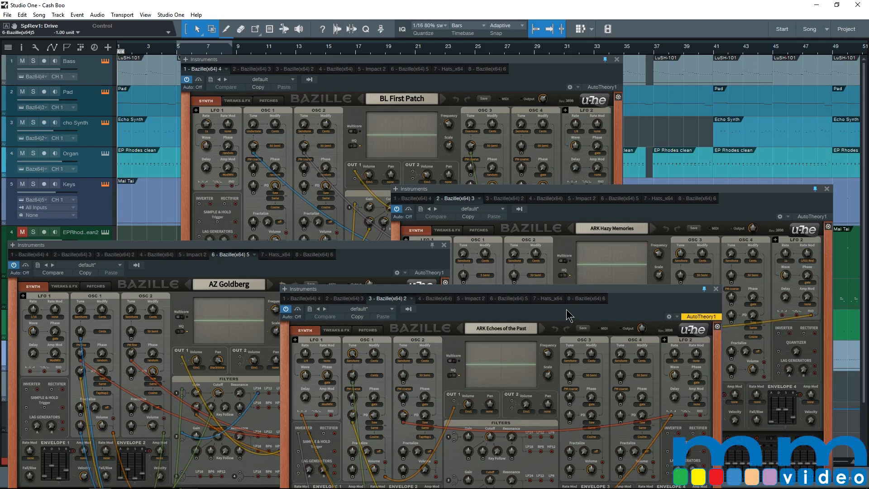
{"action": "left_click_drag", "start_coordinate": [543, 288], "coordinate": [627, 145]}
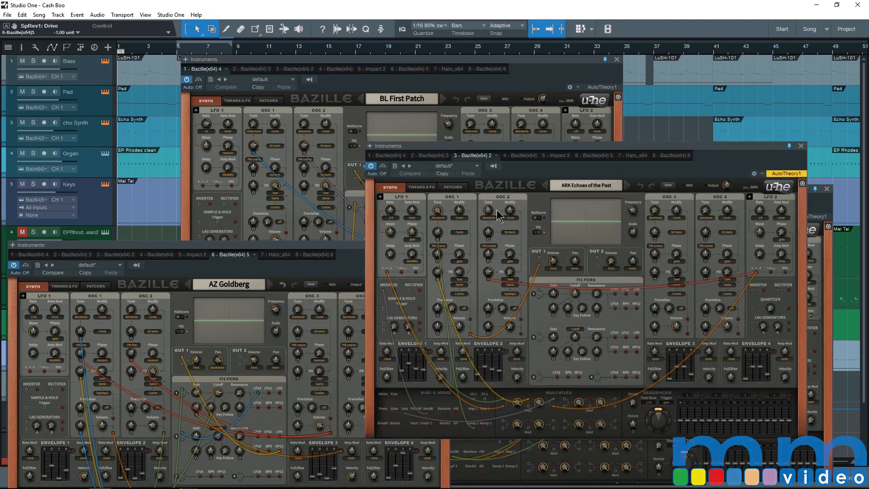
{"action": "left_click_drag", "start_coordinate": [188, 249], "coordinate": [192, 115]}
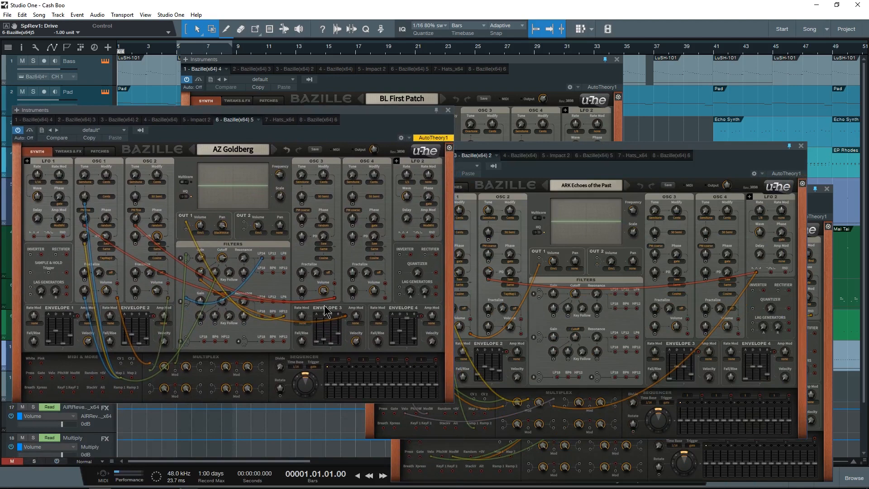
Scale the AZ Goldberg interface to 70% and switch its skin to GearPorn
{"action": "right_click", "coordinate": [263, 286]}
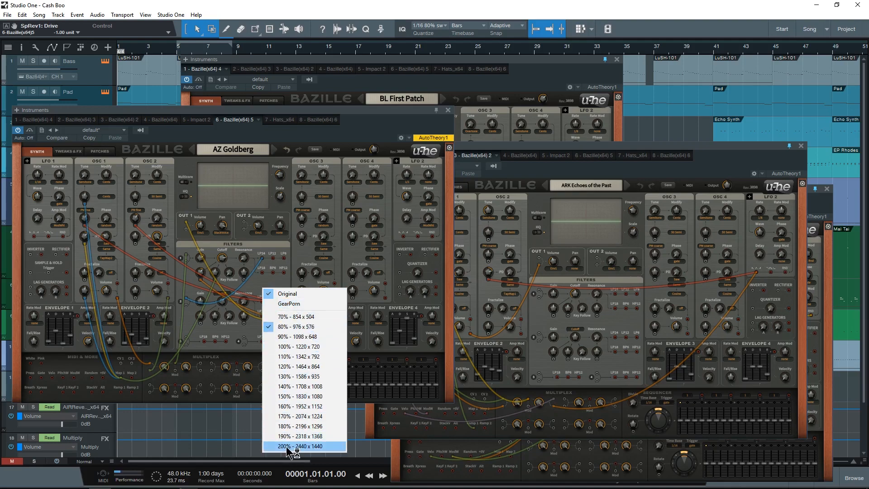
{"action": "left_click", "coordinate": [298, 316]}
{"action": "right_click", "coordinate": [278, 299]}
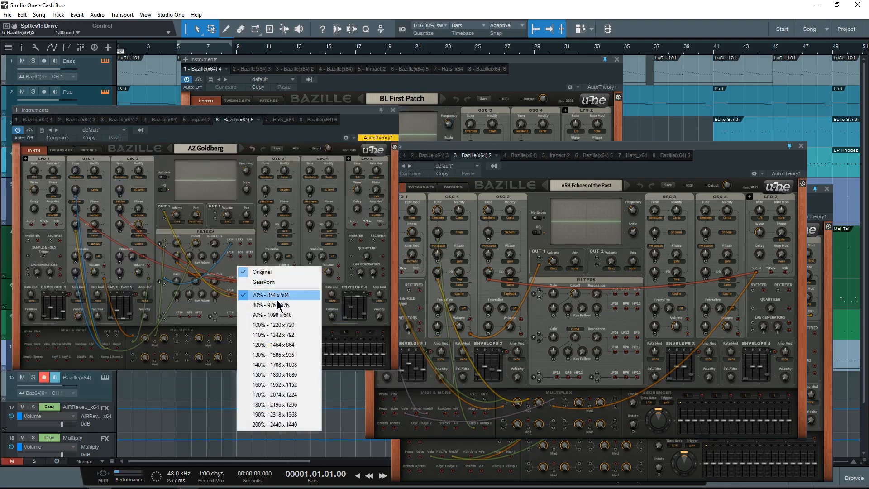
{"action": "left_click", "coordinate": [267, 284]}
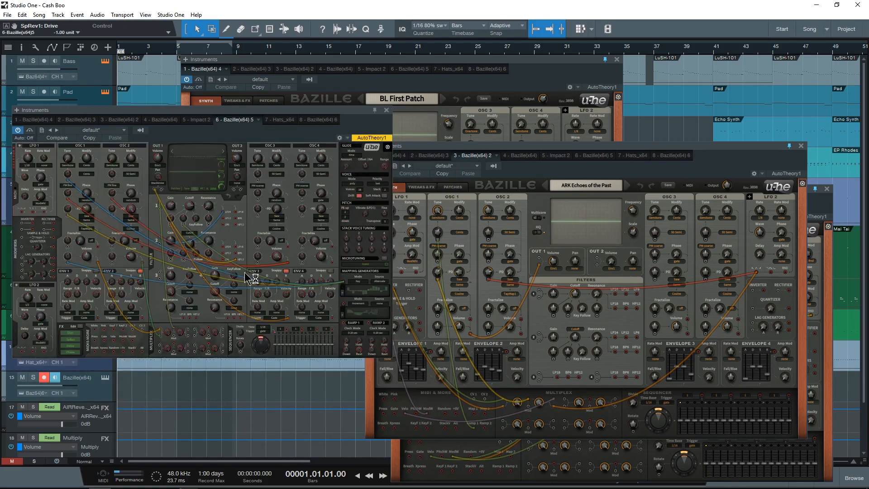
Enlarge the GearPorn skin to 100% (1200 x 680) and move its window over the middle of the arrangement
{"action": "right_click", "coordinate": [232, 236]}
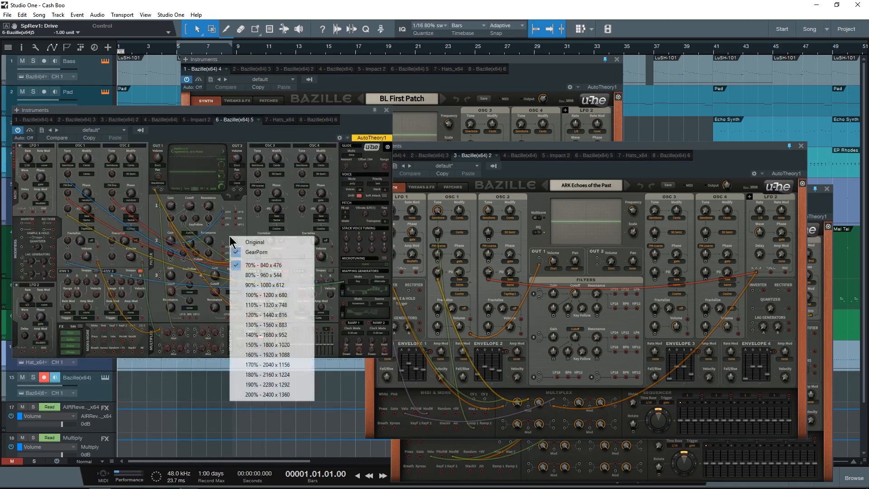
{"action": "left_click", "coordinate": [274, 295]}
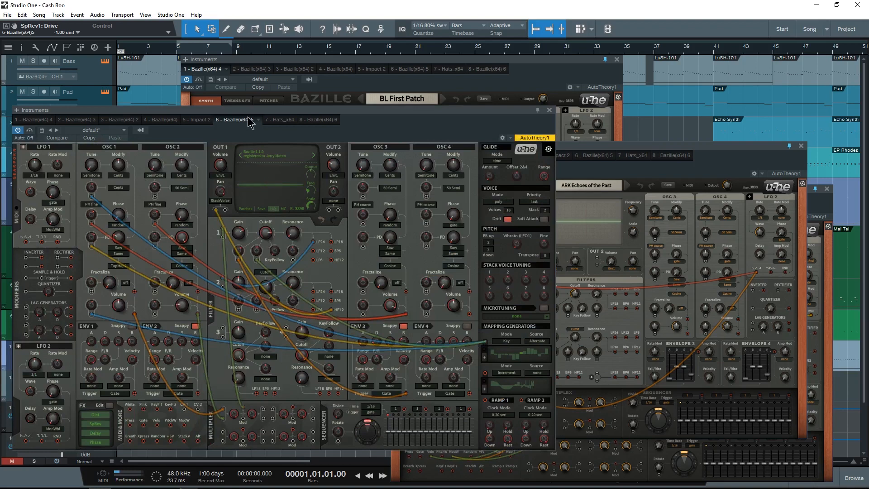
{"action": "left_click_drag", "start_coordinate": [253, 113], "coordinate": [333, 83]}
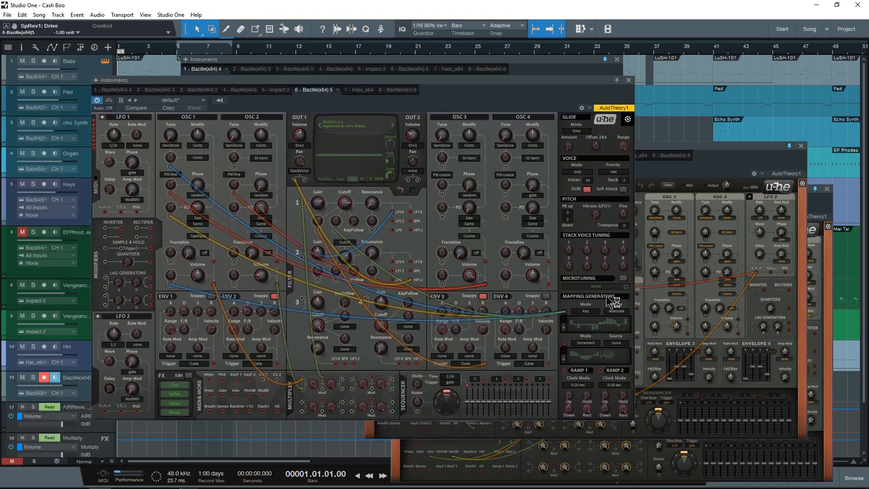